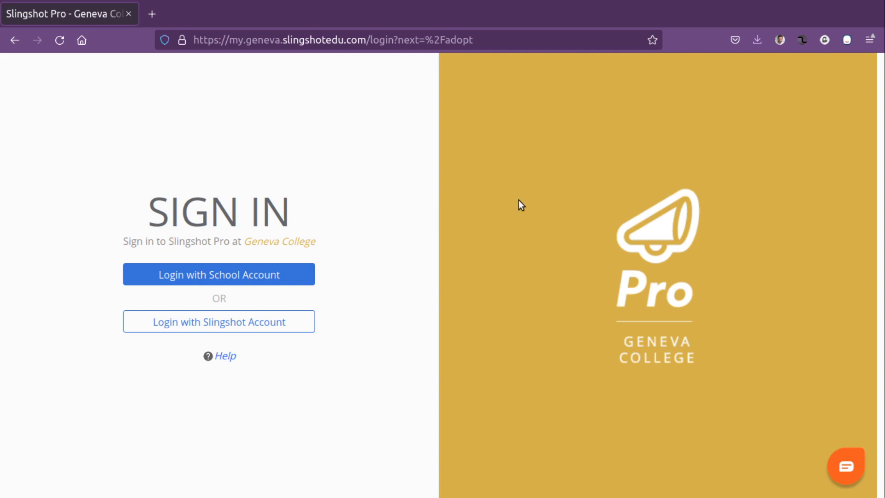
- Sign in with the school account and open the CYB 472 Faithful Hacking course from the list of courses needing action
click(190, 275)
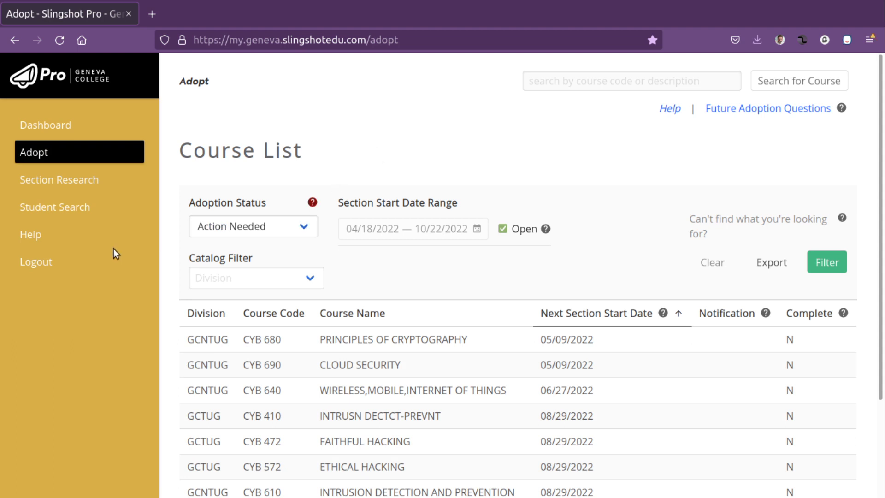
click(298, 230)
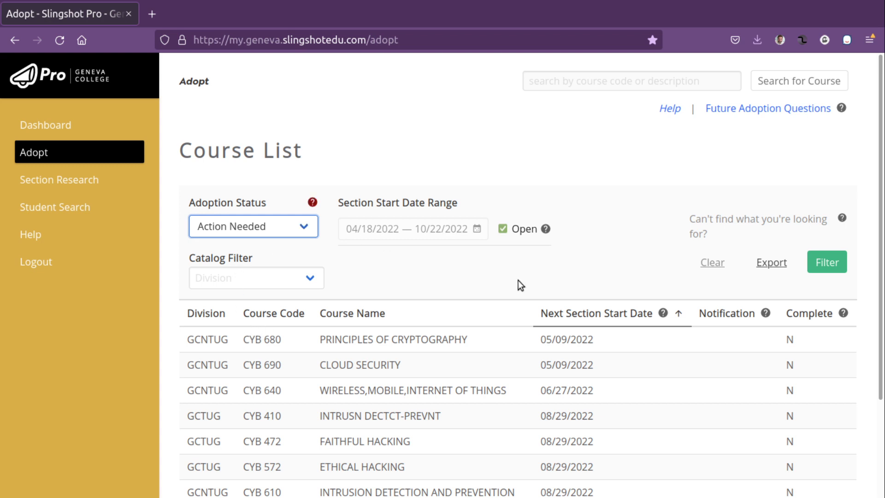
scroll(519, 282, down, 2)
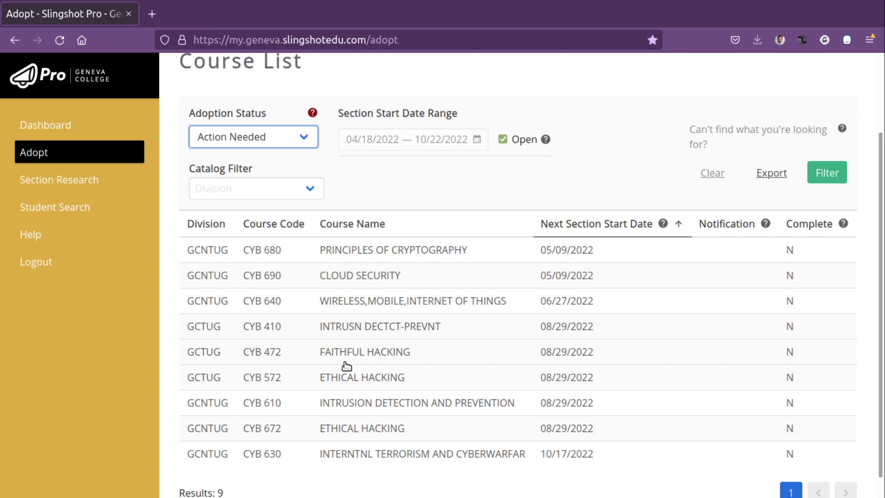
click(359, 353)
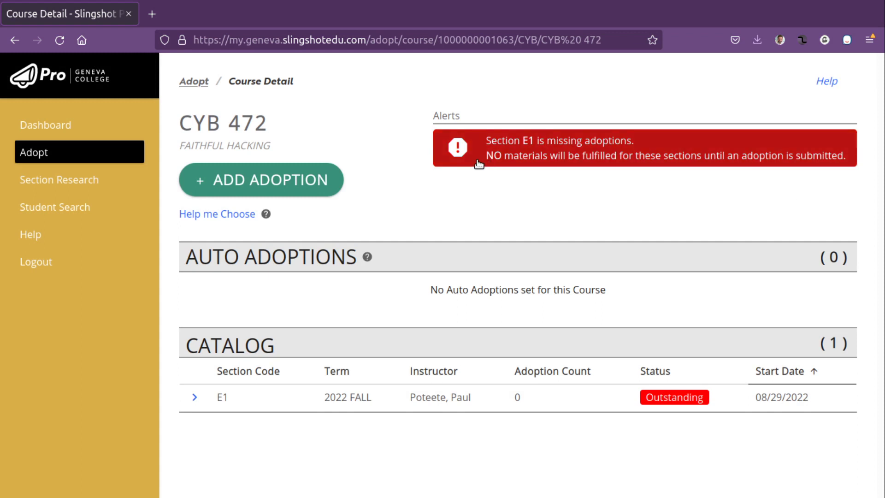
click(247, 195)
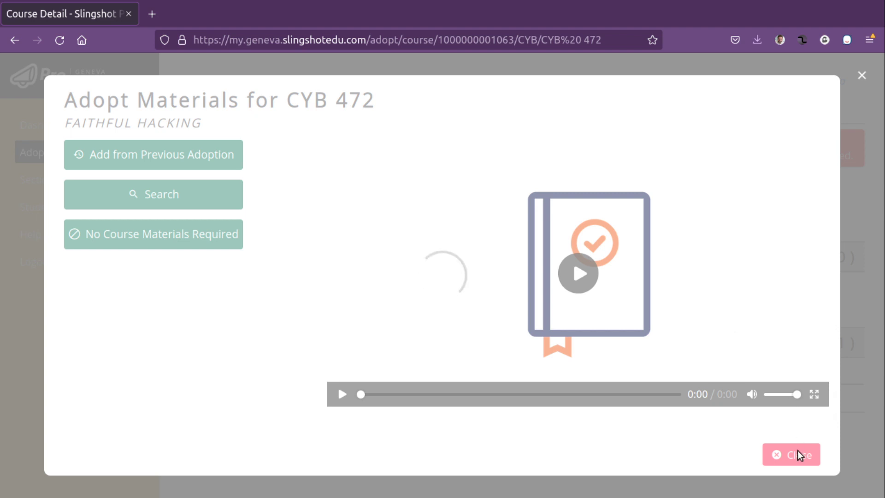
click(150, 194)
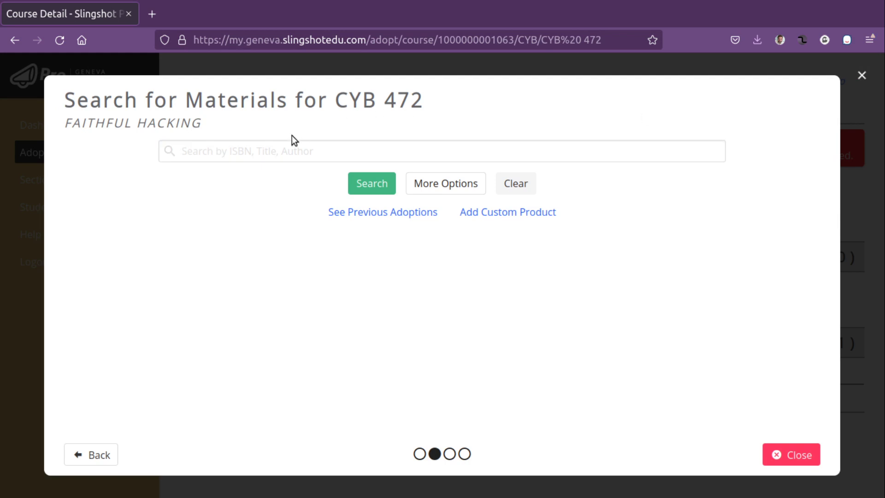
click(275, 152)
key(ctrl+v)
click(374, 184)
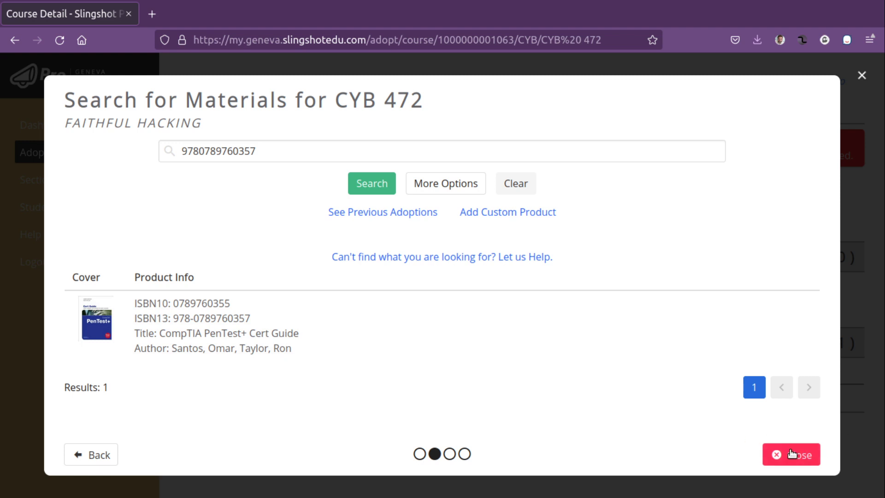
click(143, 317)
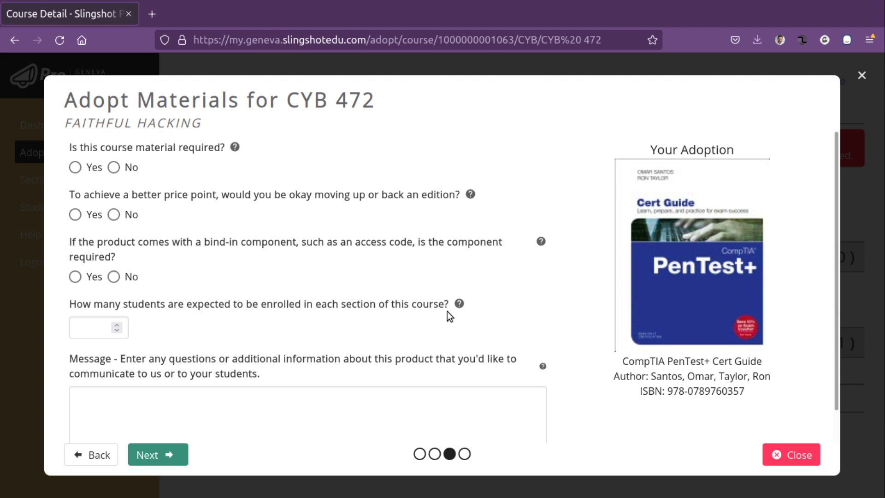
- Mark the PenTest+ guide as required, decline other editions and the bind-in component, enter 24 expected students, and continue
click(75, 168)
click(114, 214)
click(113, 277)
key(Tab)
text(24)
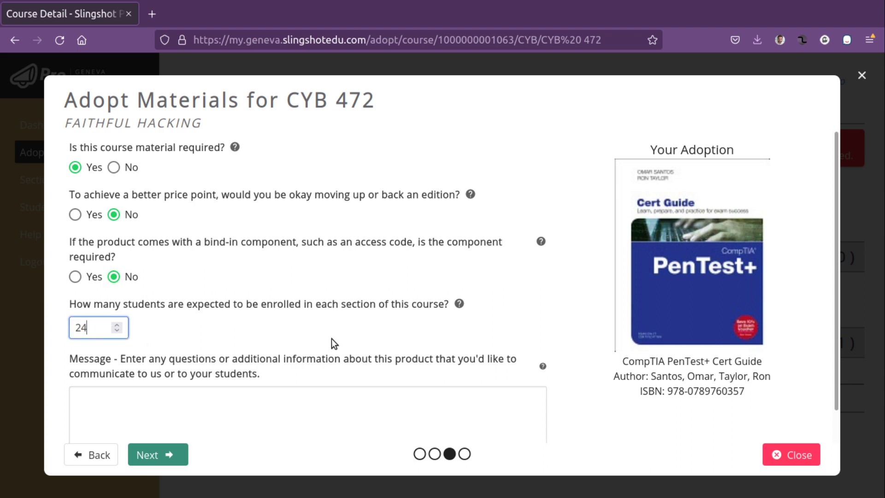
scroll(331, 343, down, 2)
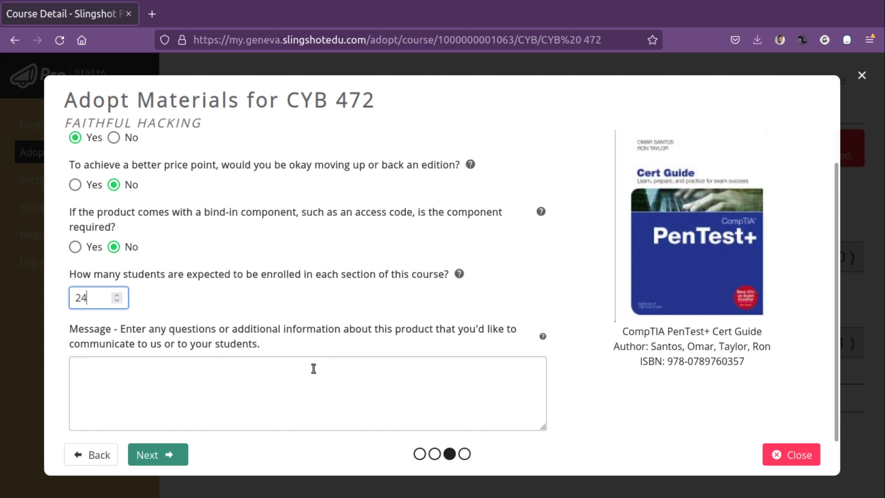
click(158, 456)
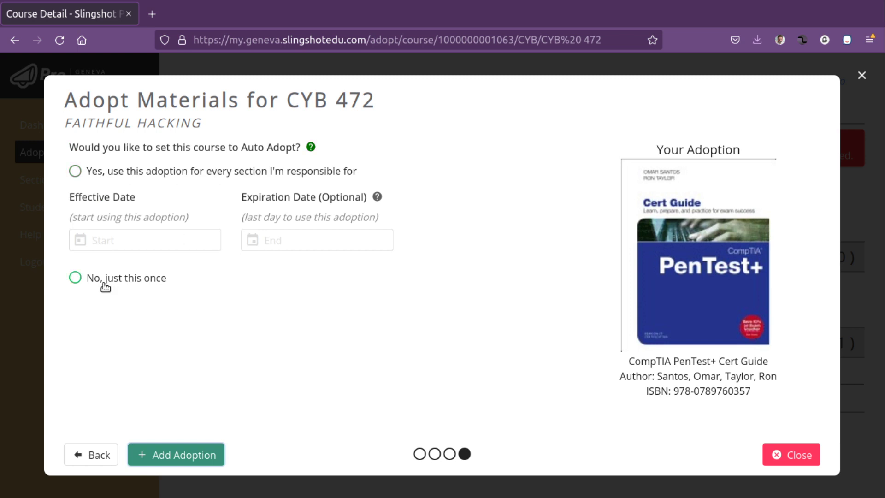
- Set the PenTest+ guide to auto adopt for every section with effective date 8/1/2022, and add the adoption
click(76, 172)
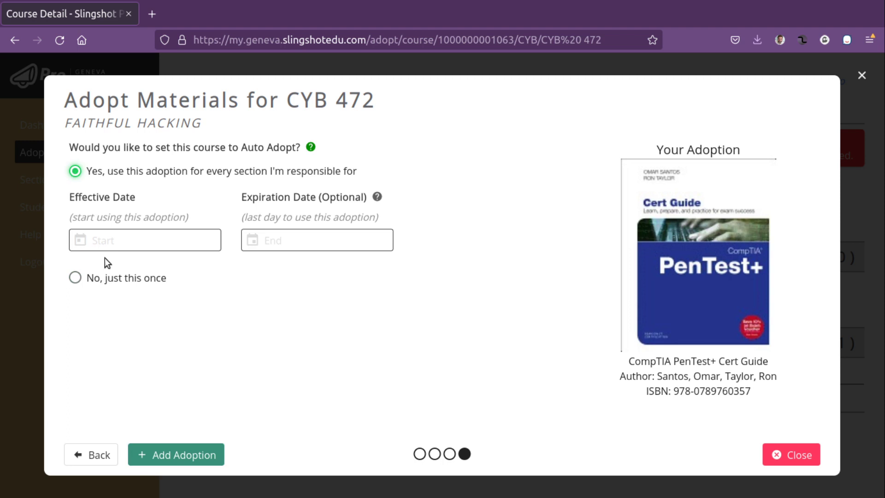
click(125, 241)
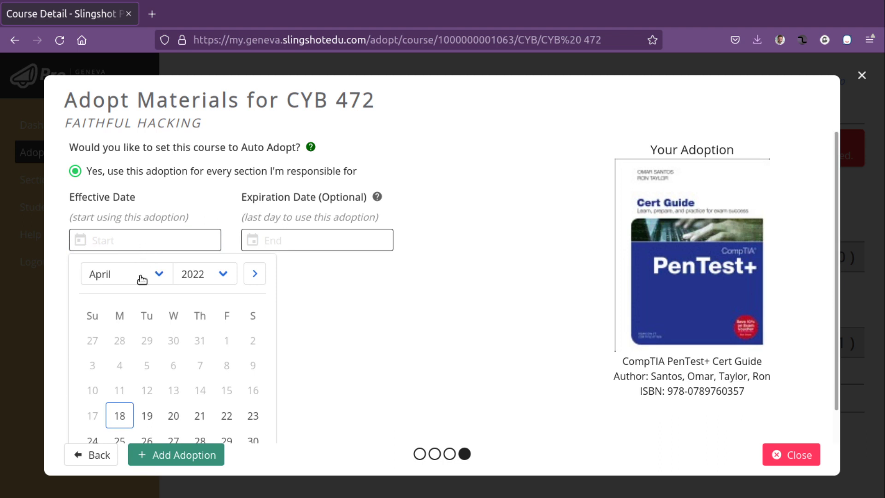
click(157, 283)
click(131, 394)
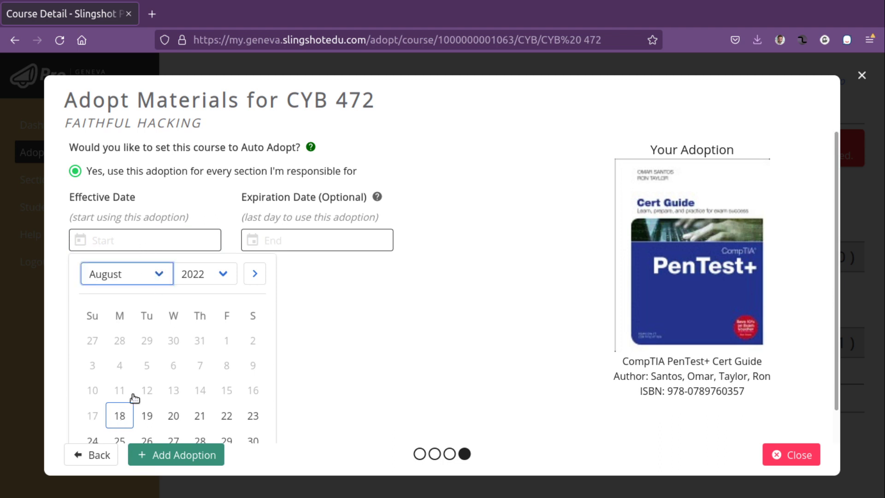
click(130, 345)
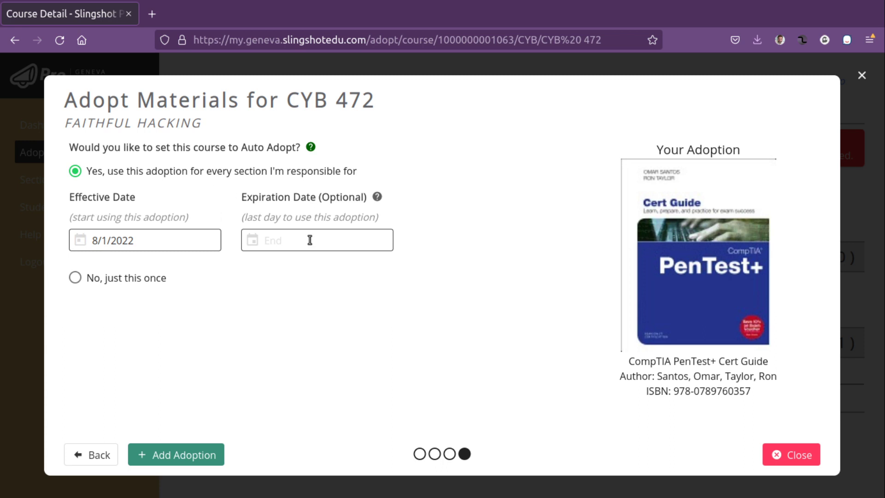
click(173, 456)
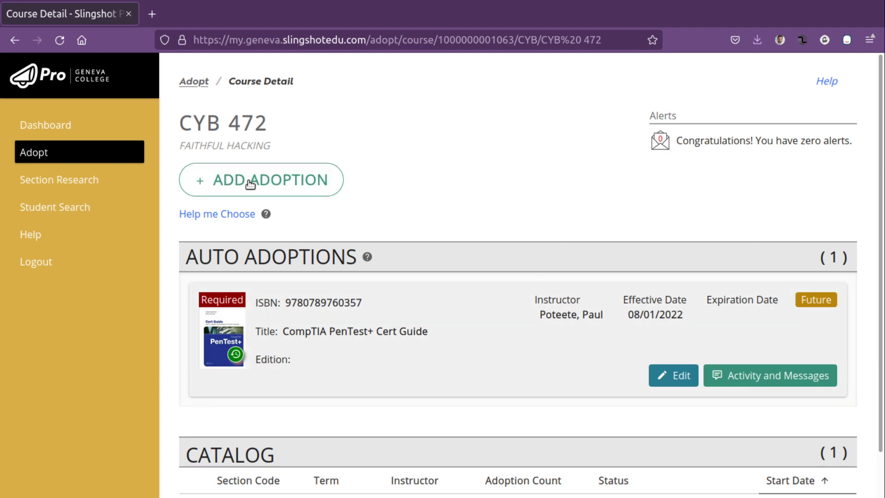
click(251, 181)
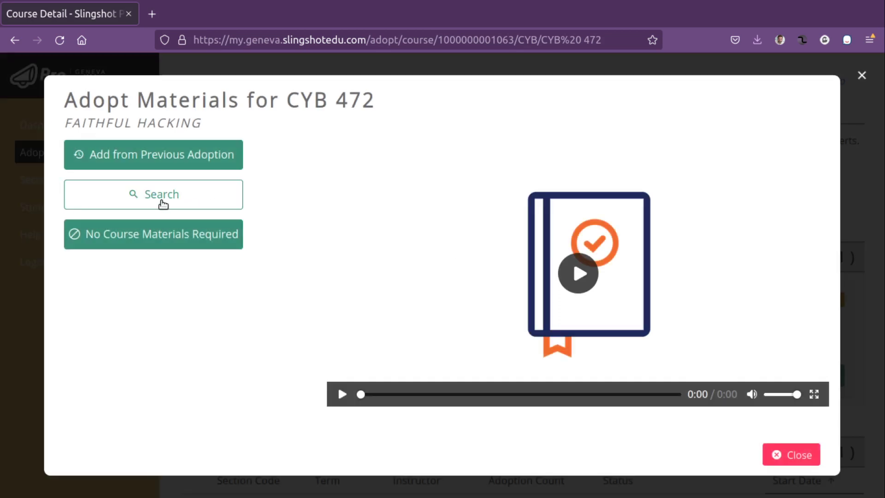
click(158, 200)
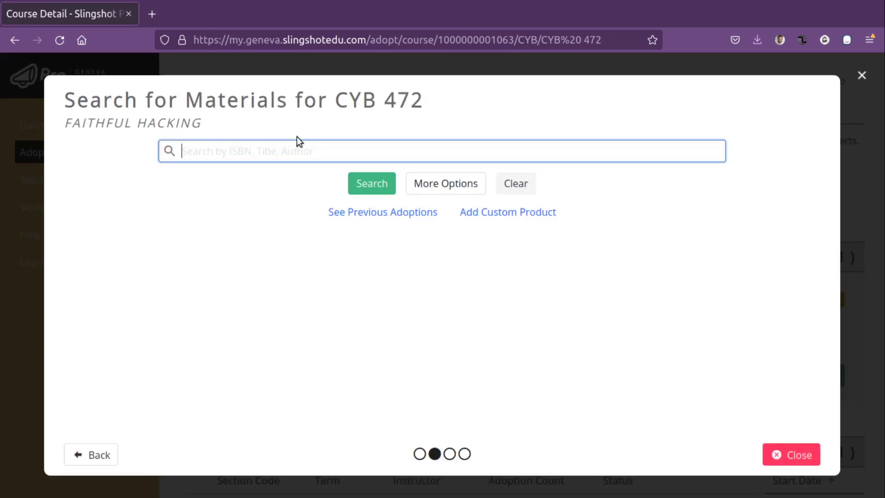
key(ctrl+v)
click(357, 186)
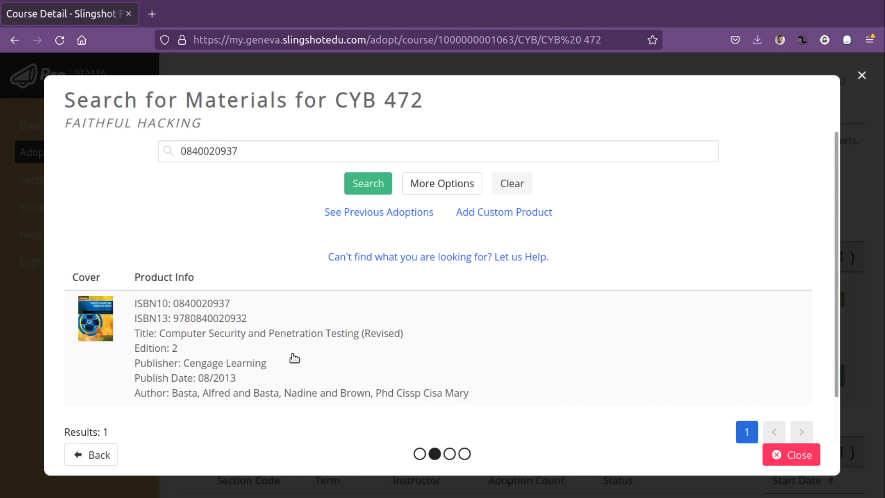
click(190, 341)
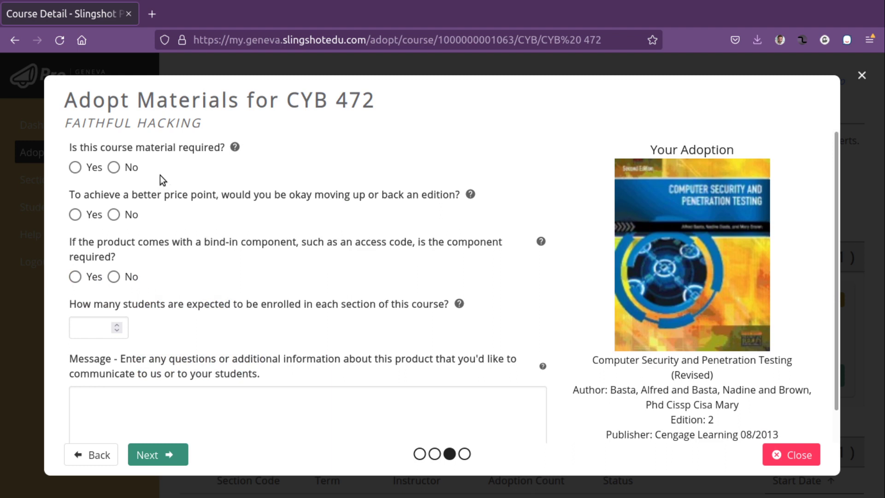
- Mark the second book as not required, accept other editions, decline the bind-in component, enter 24 expected students, and continue
click(114, 168)
click(76, 214)
click(113, 276)
click(95, 326)
text(24)
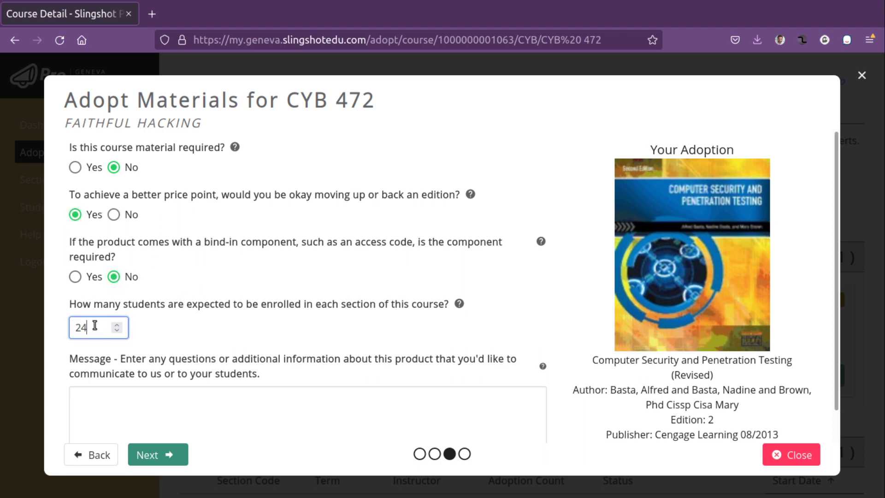
click(154, 454)
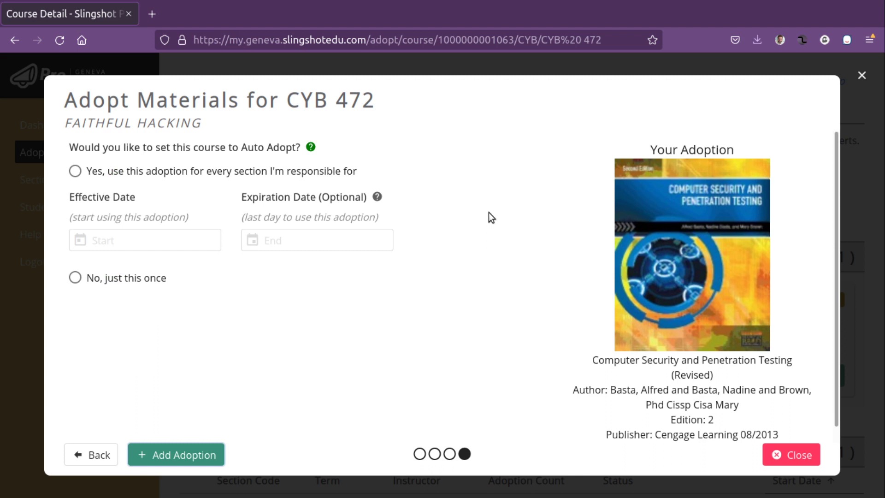
- Set Computer Security and Penetration Testing to auto adopt for every section from 8/1/2022, and add the adoption
click(76, 175)
click(155, 245)
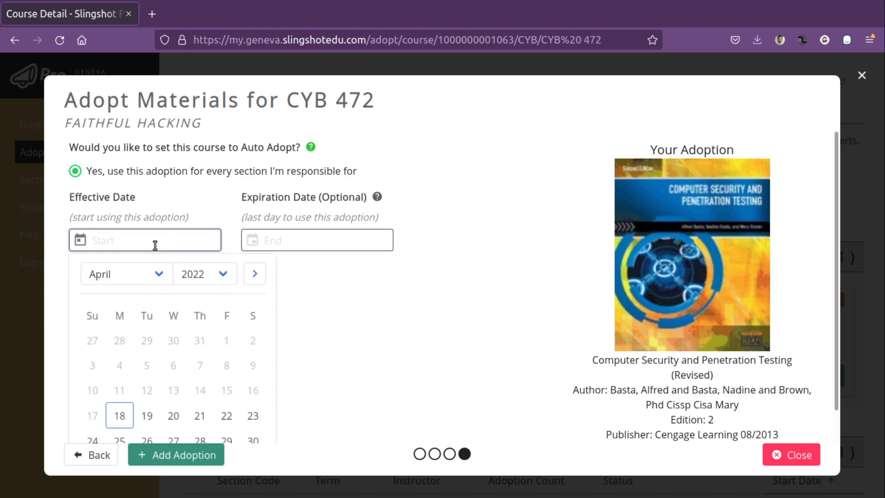
click(161, 275)
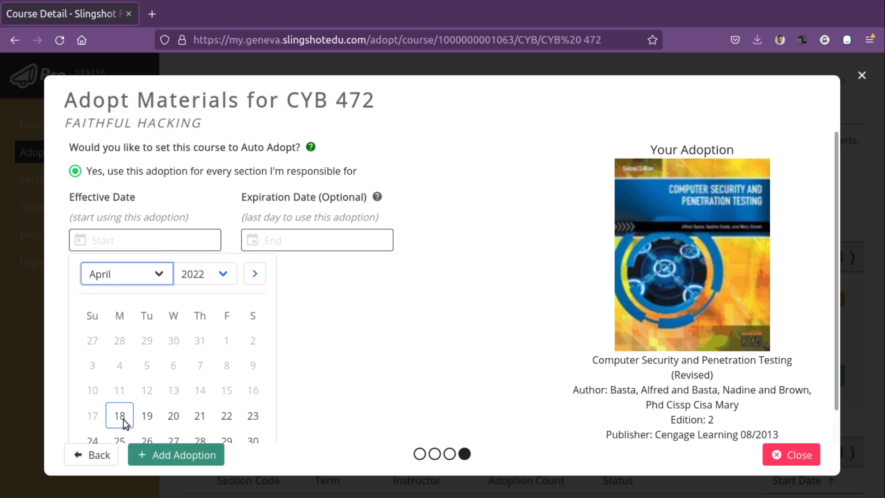
key(Down)
key(Down)
key(Down)
key(Down)
click(123, 341)
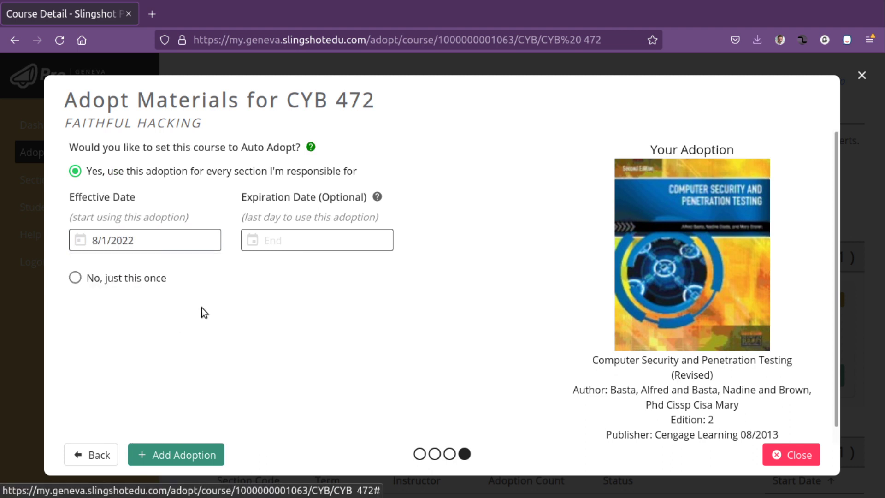
click(187, 456)
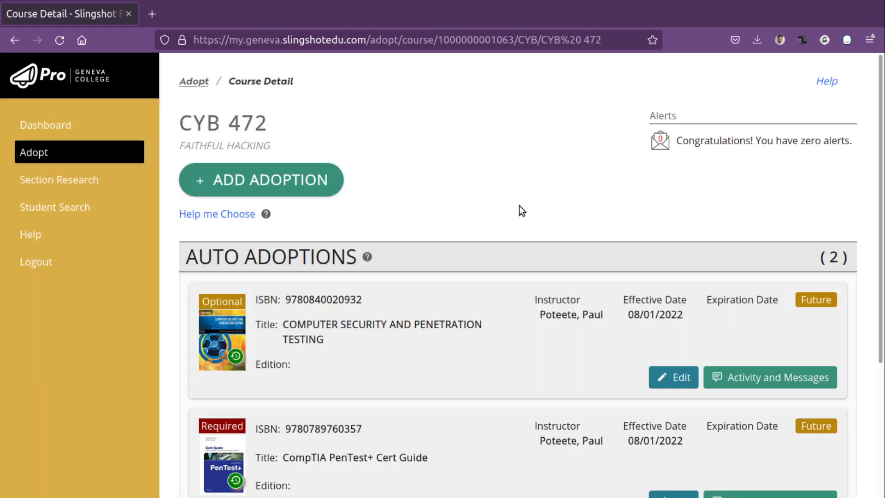
- Review the CYB 472 adoptions and section status, and open CYB 680 Principles of Cryptography from the course list
scroll(539, 227, down, 5)
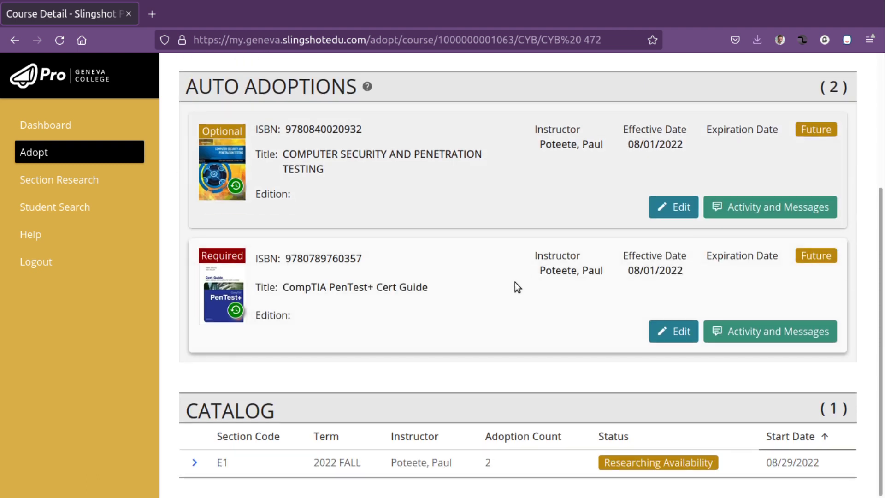
scroll(515, 284, up, 5)
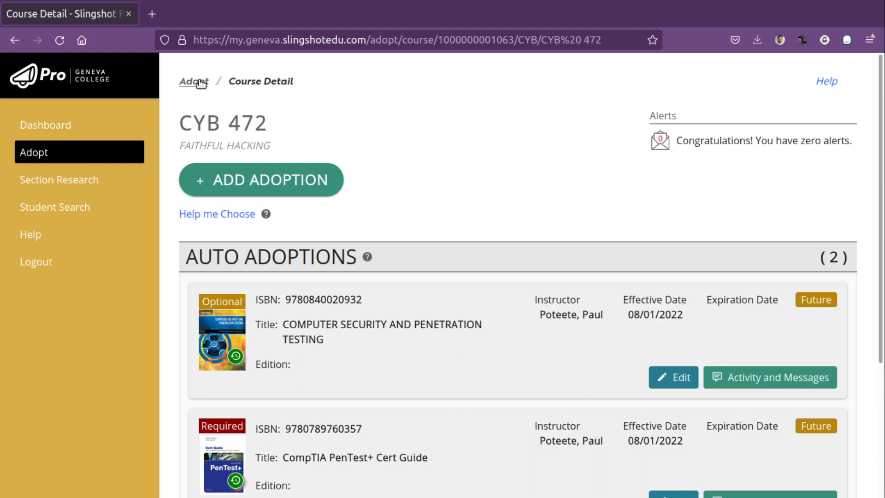
scroll(542, 213, down, 5)
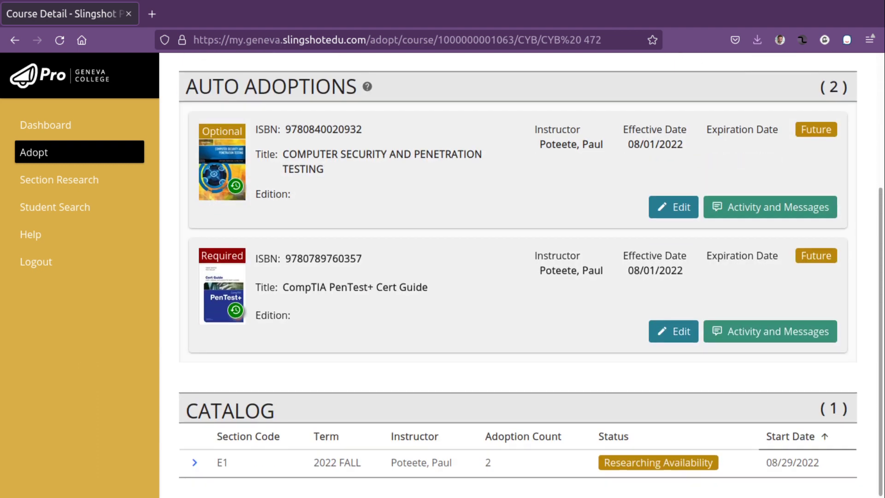
scroll(344, 269, up, 5)
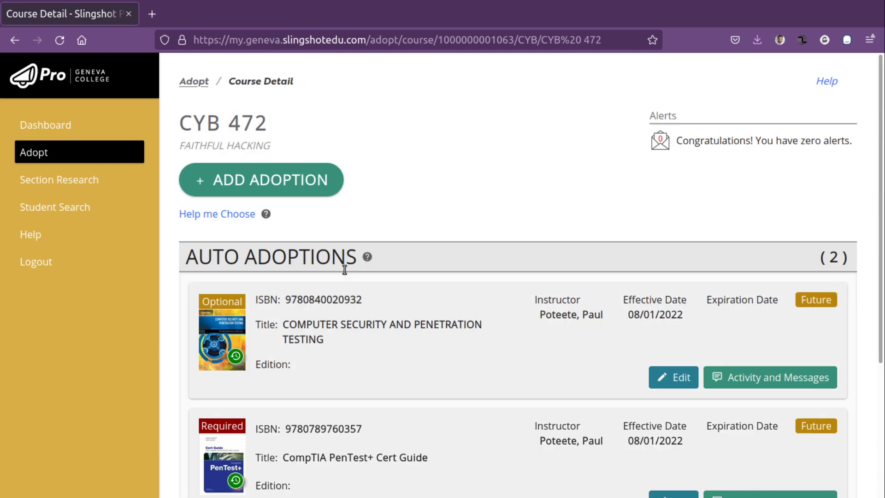
click(191, 81)
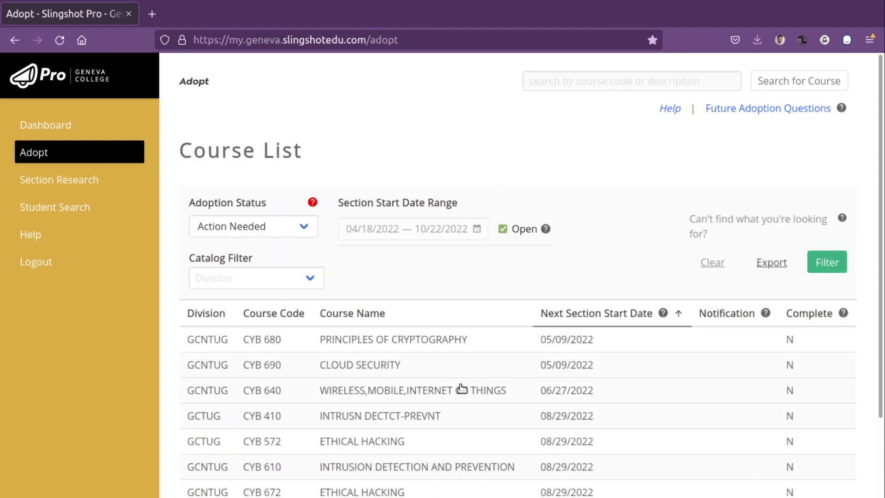
scroll(461, 388, down, 3)
click(388, 254)
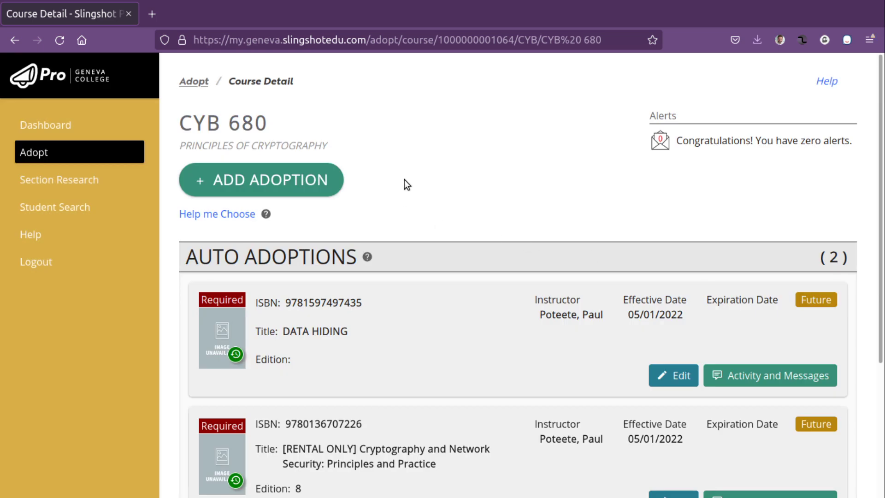
- View the activity and messages for CYB 680's Data Hiding adoption, and close them
scroll(477, 220, down, 4)
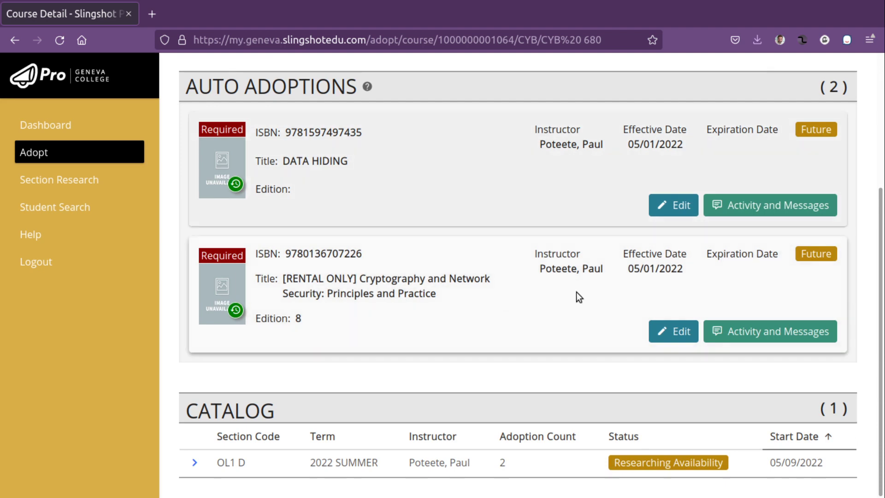
click(773, 204)
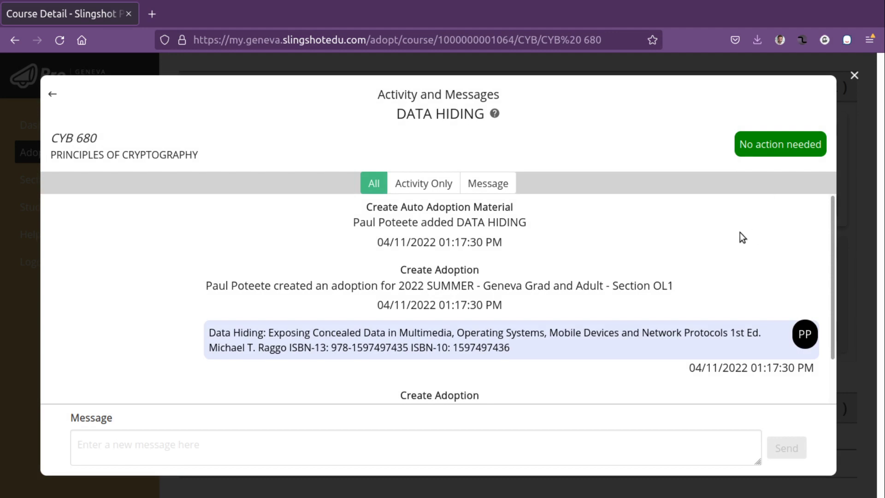
click(854, 75)
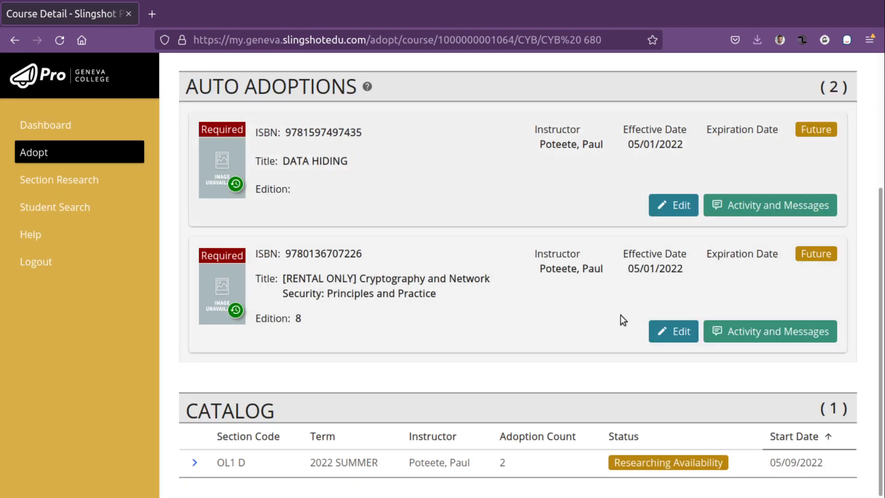